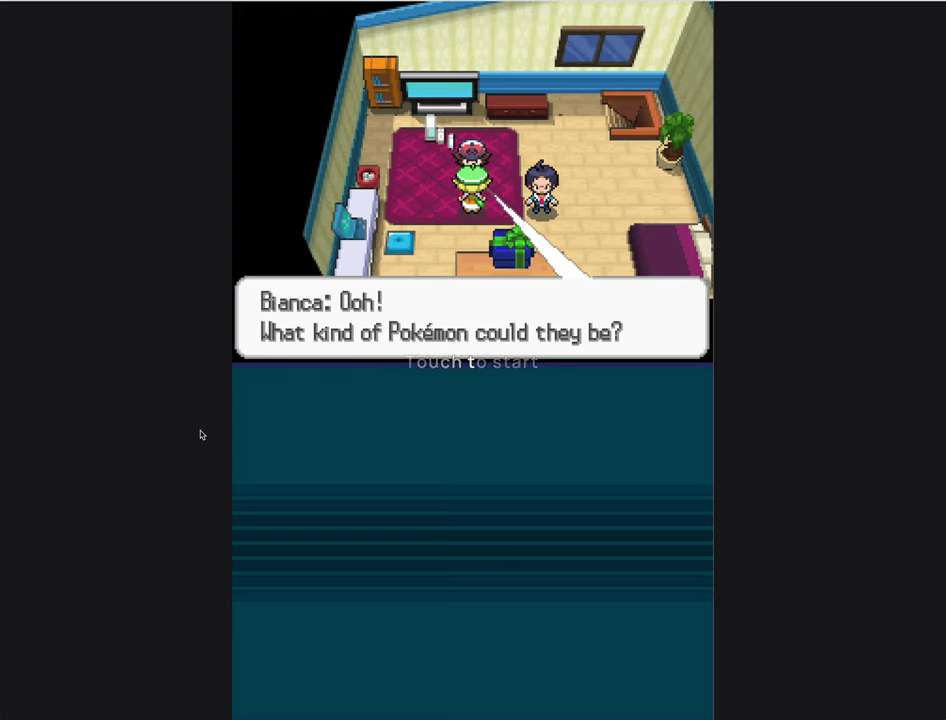
- Review the emulator's Console settings and the game's autosave and SRAM lists
mouse_move(198, 373)
mouse_move(130, 180)
left_click(67, 34)
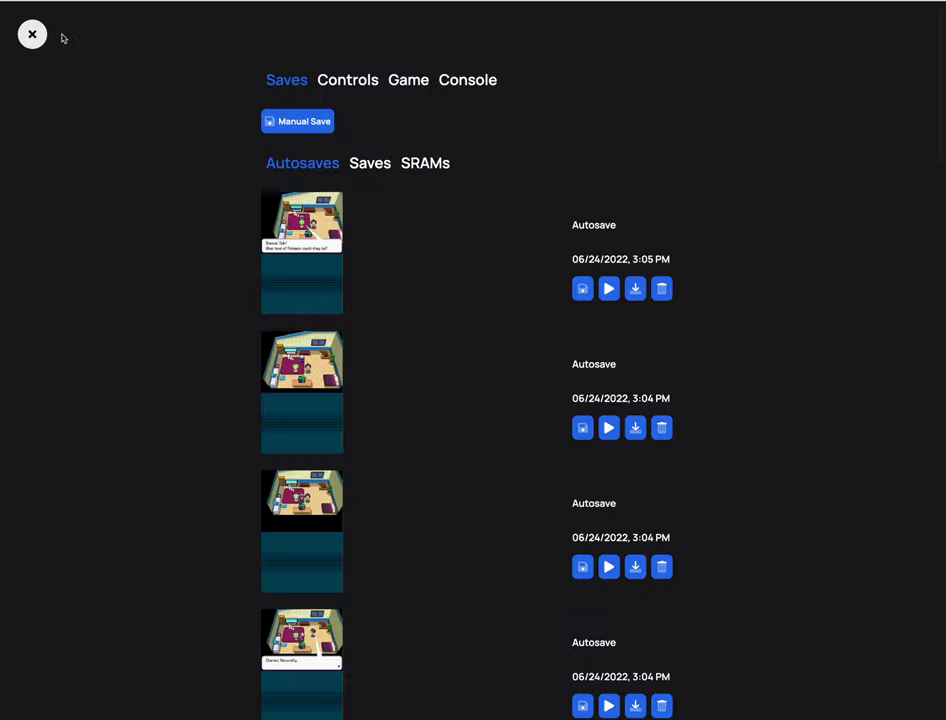
left_click(448, 84)
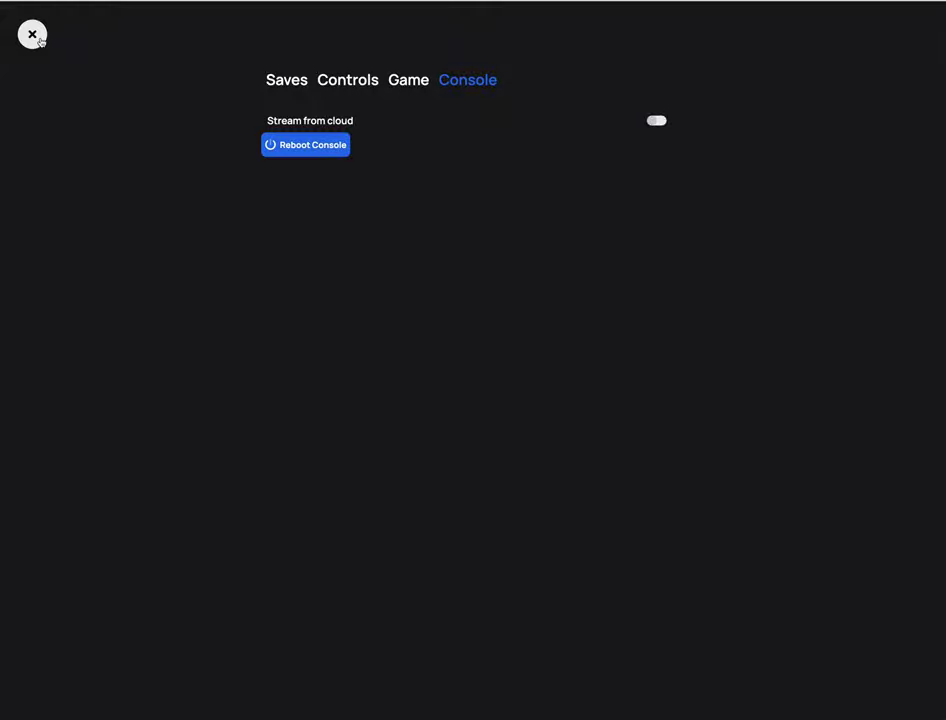
left_click(303, 84)
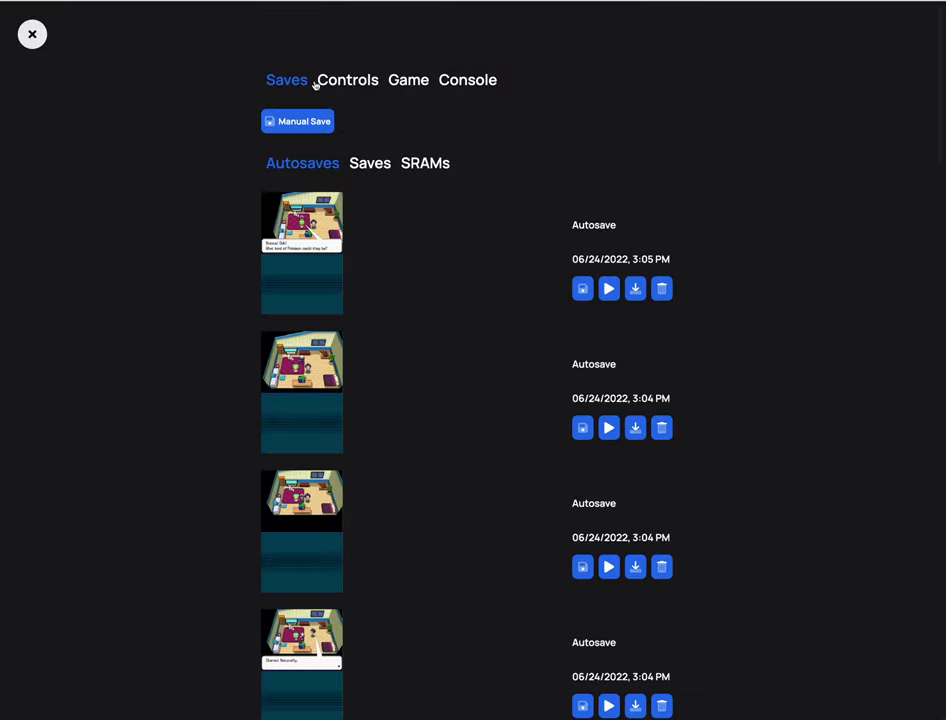
left_click(420, 165)
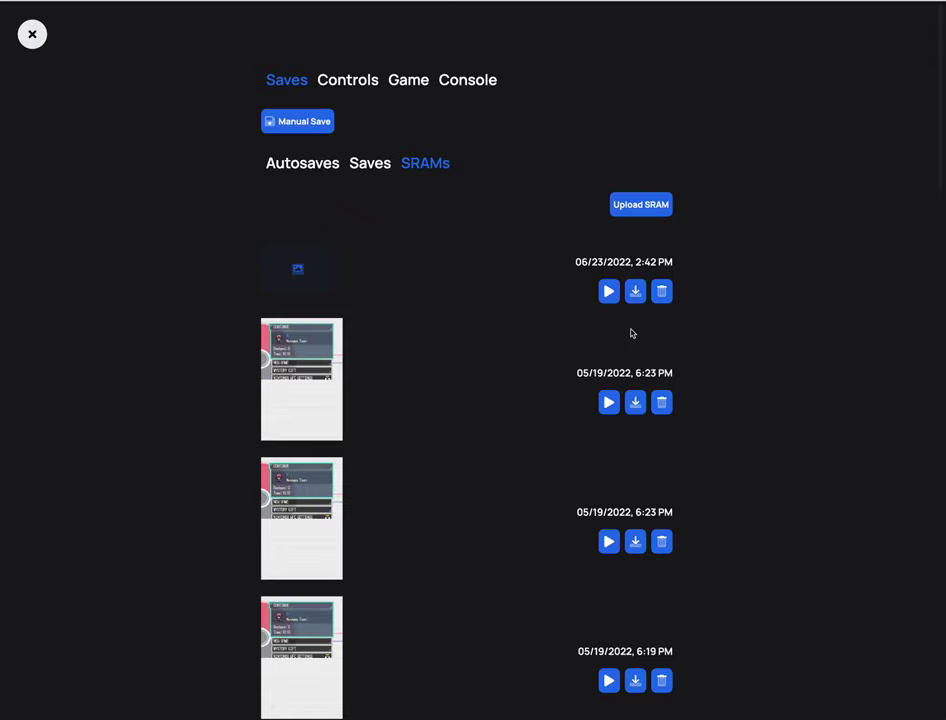
left_click(323, 170)
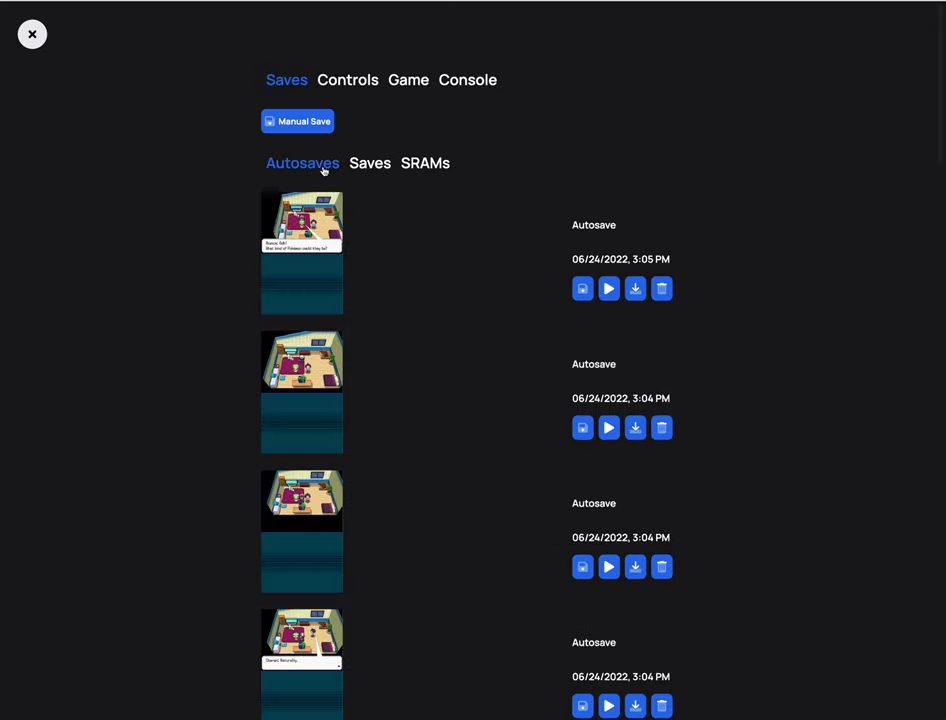
- Switch off Autoload state for Pokemon White and return to the game
left_click(399, 86)
left_click(657, 169)
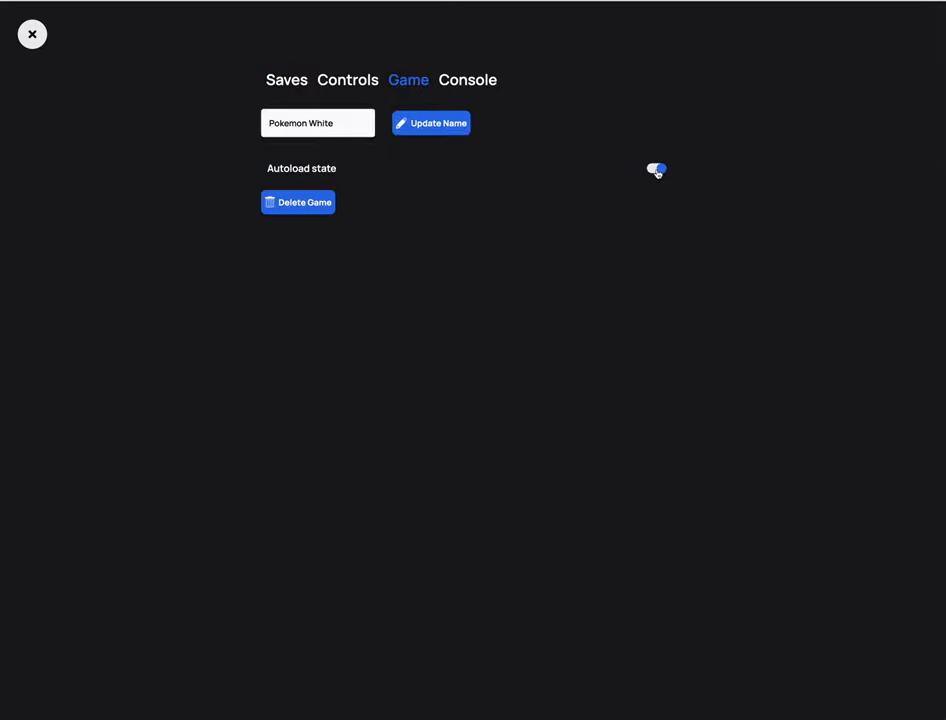
left_click(657, 170)
left_click(21, 33)
left_click(26, 36)
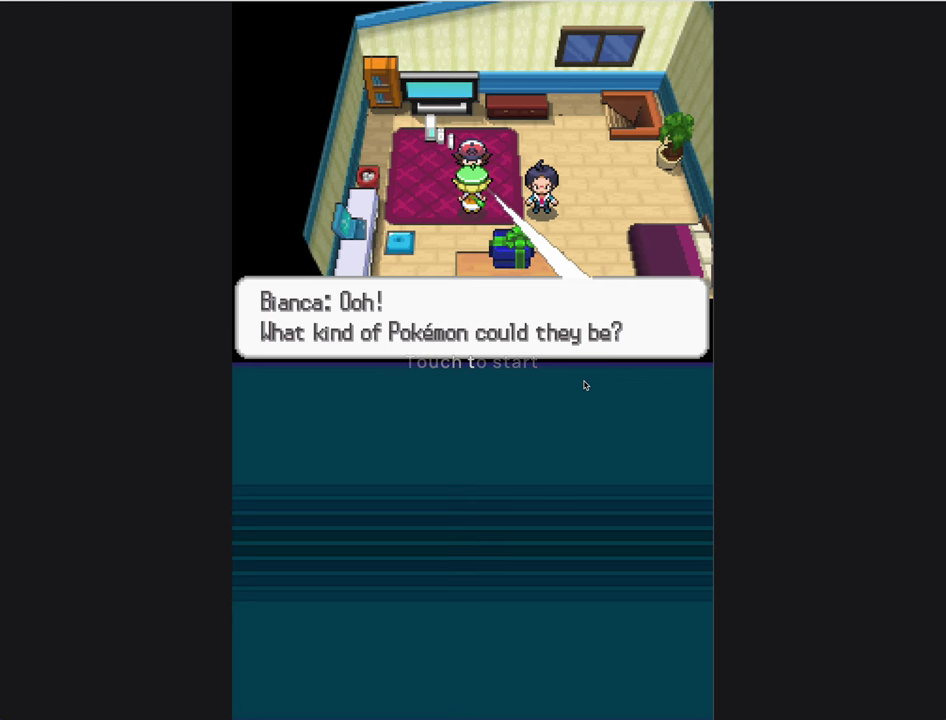
- Load the SRAM save dated 06/23/2022, 2:42 PM
mouse_move(227, 306)
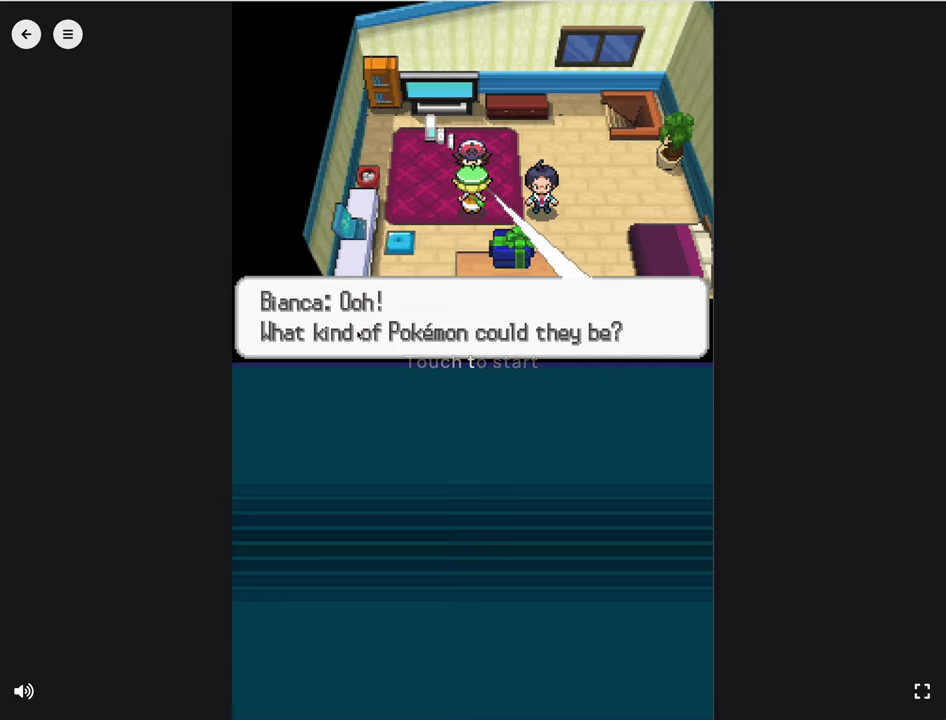
left_click(66, 36)
left_click(425, 162)
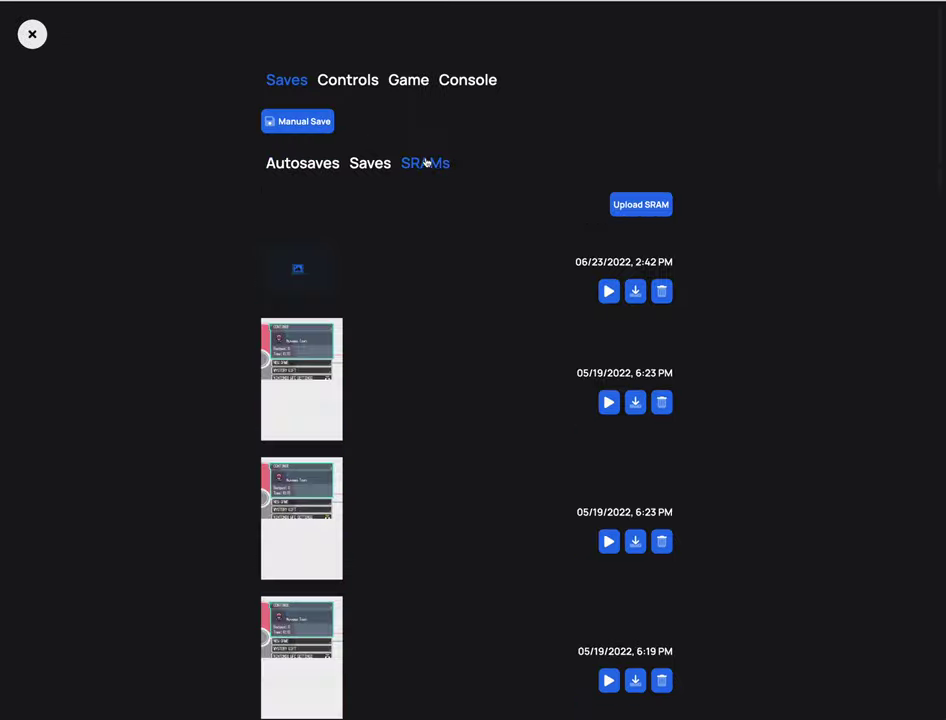
left_click(609, 291)
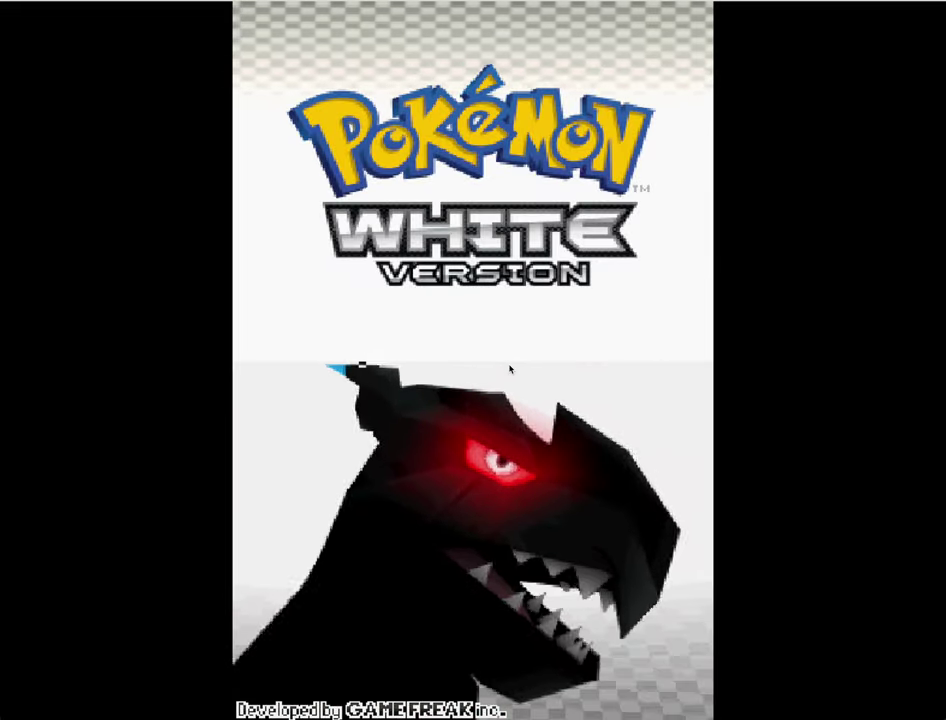
- Continue the saved Nacrene City game, answering NO to launching C-Gear communications
key("Return")
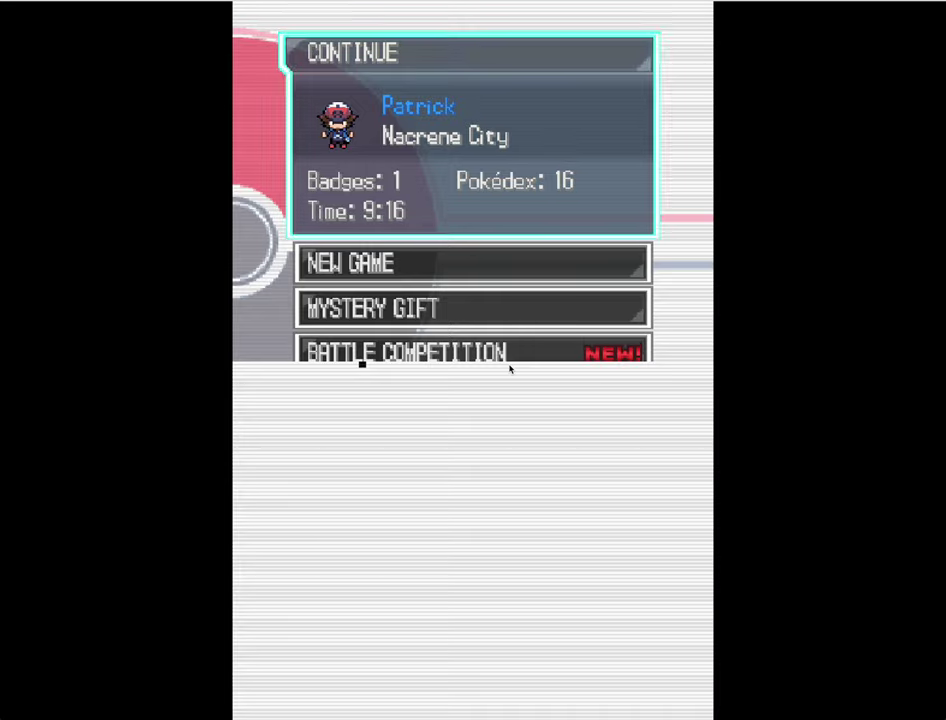
key("Return")
key("Down")
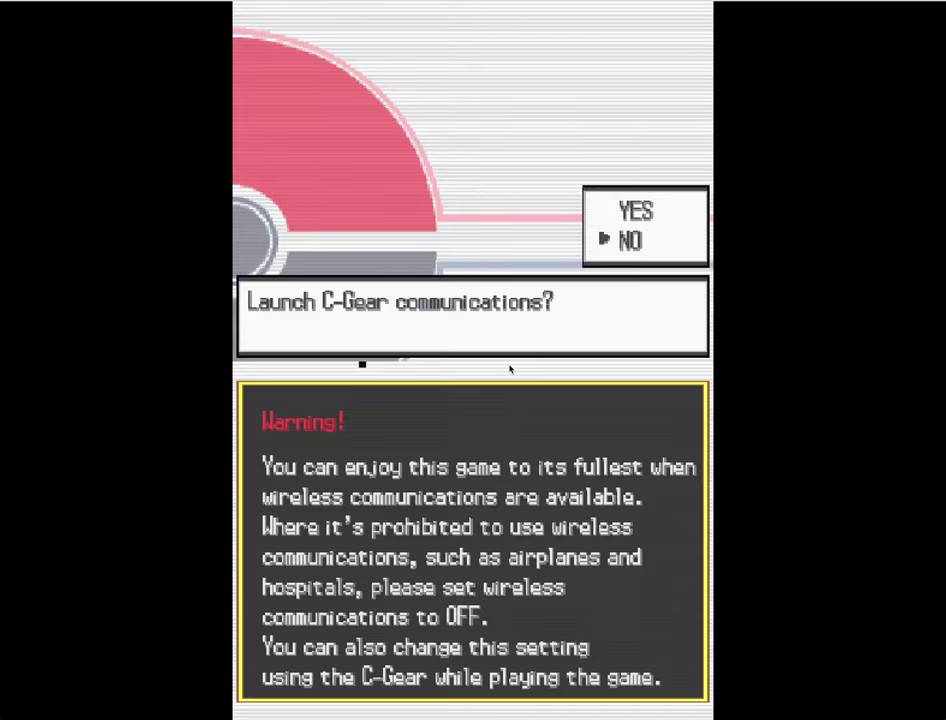
key("Return")
key("Down")
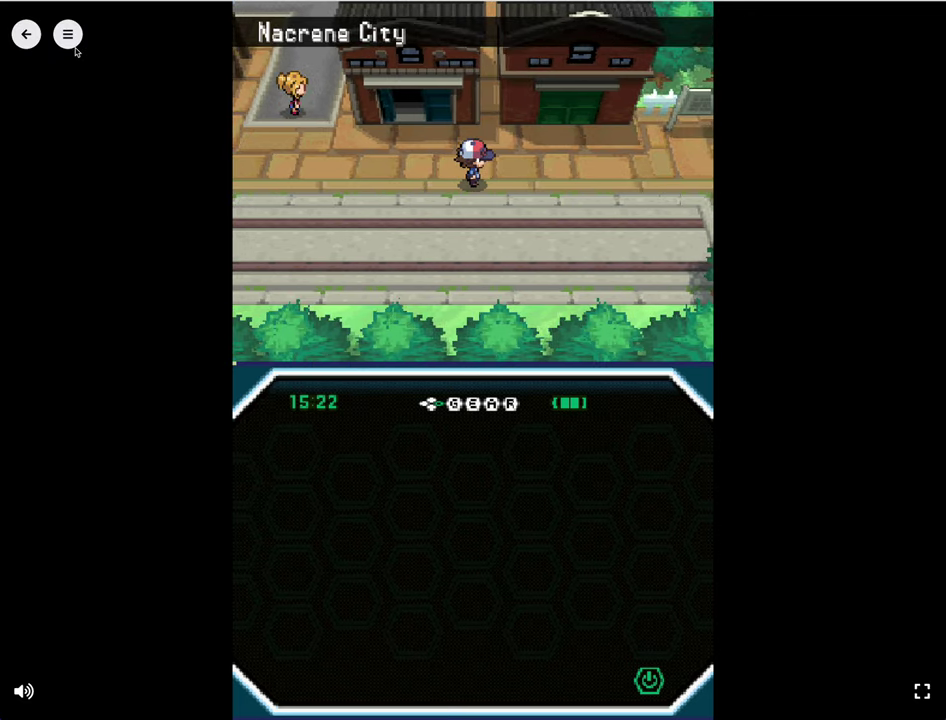
- Switch on Autoload state for Pokemon White and return to the game
left_click(69, 37)
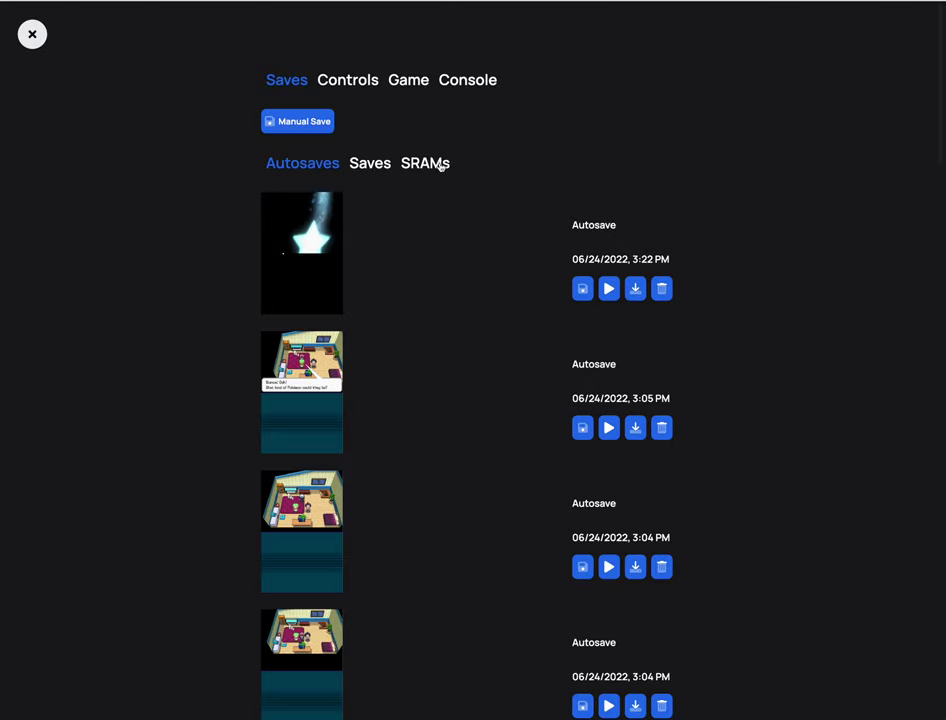
left_click(415, 84)
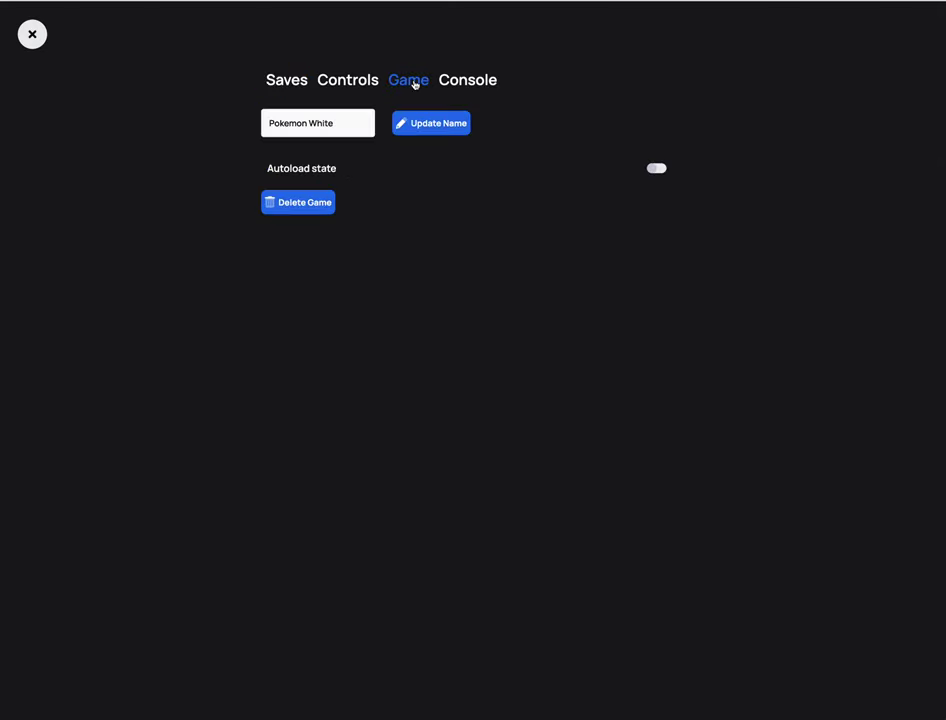
left_click(656, 170)
left_click(31, 35)
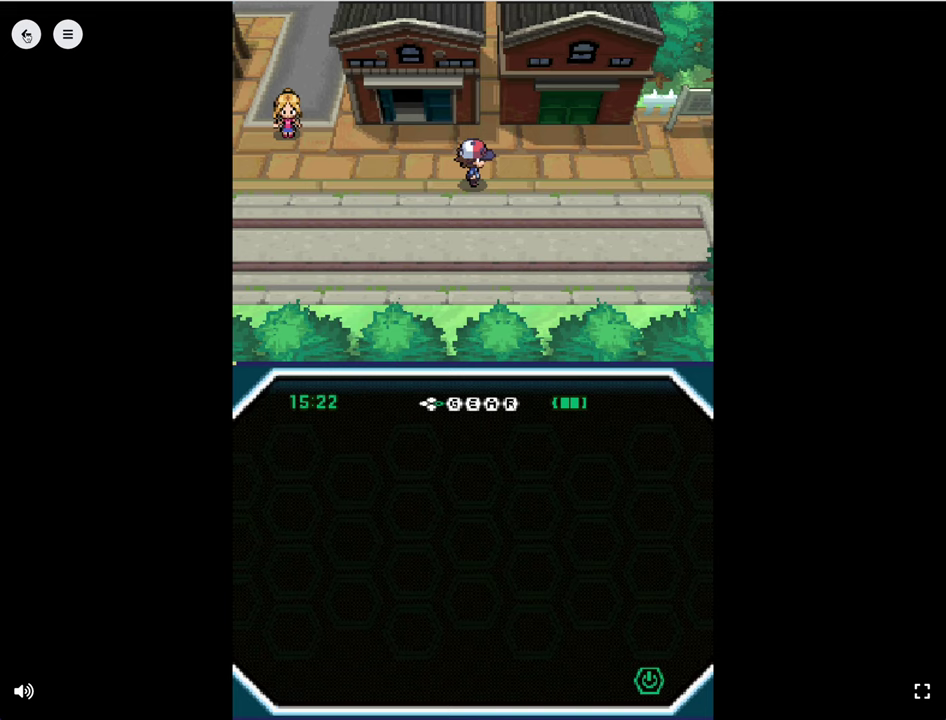
- Walk the character along the Nacrene City street beside the rail tracks
key("Up")
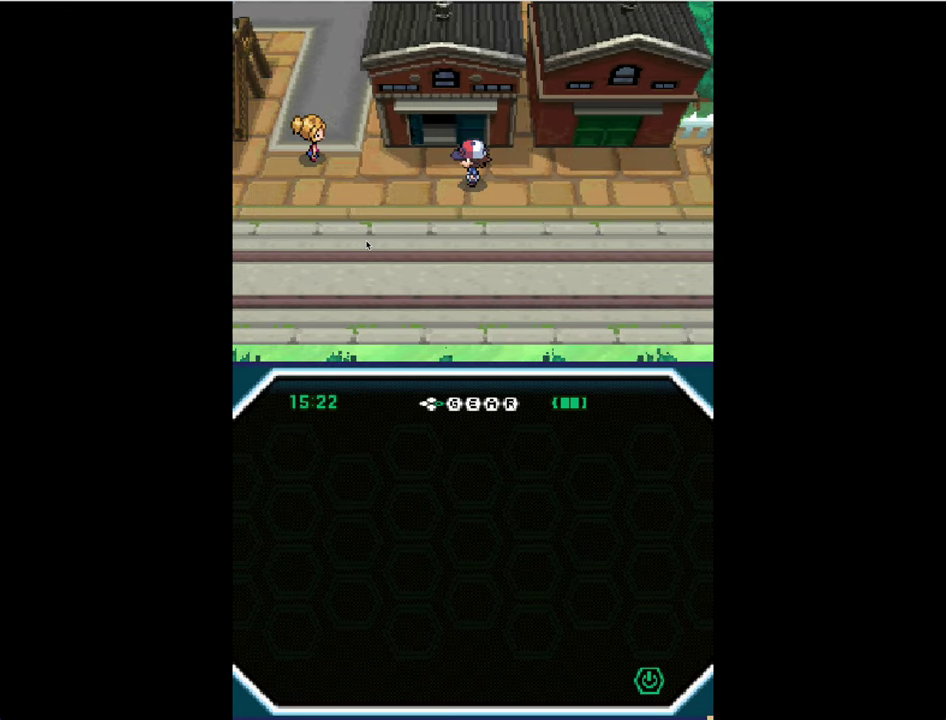
key("Left")
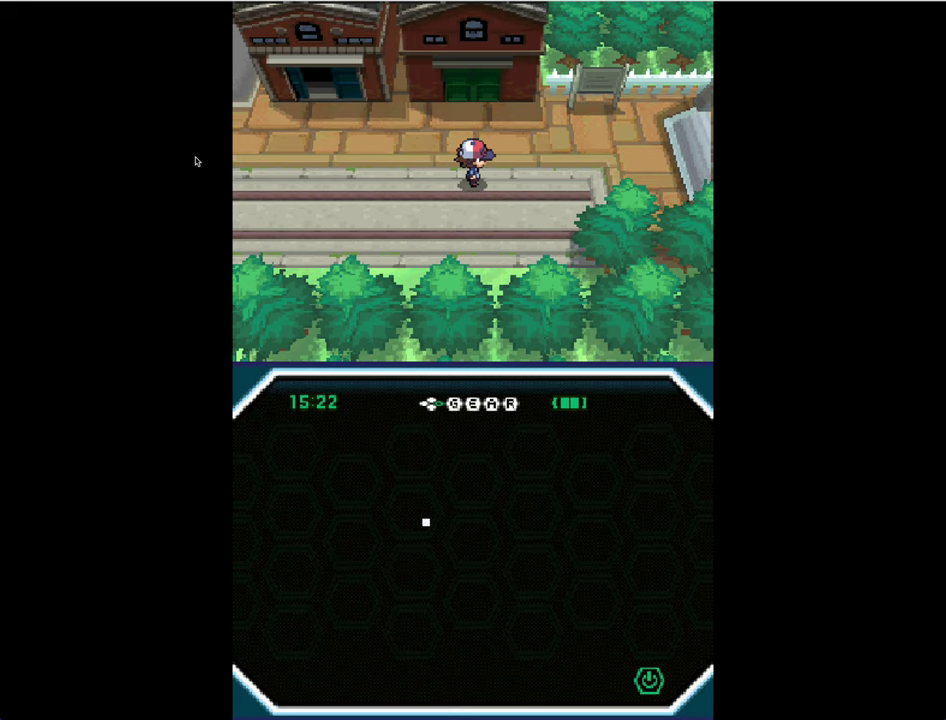
key("Left")
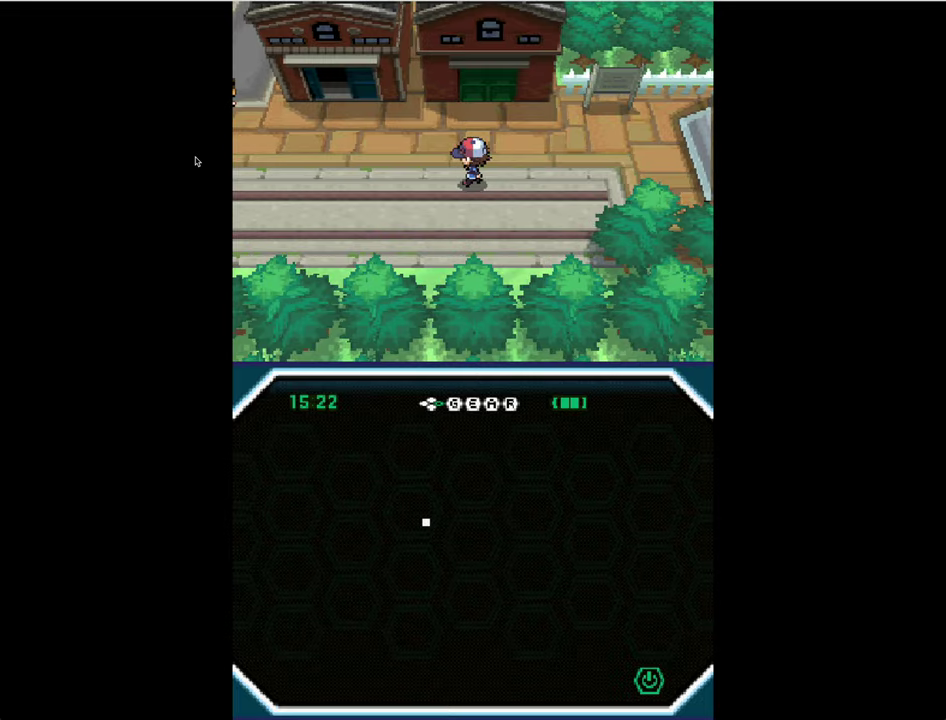
key("Left")
key("Left")
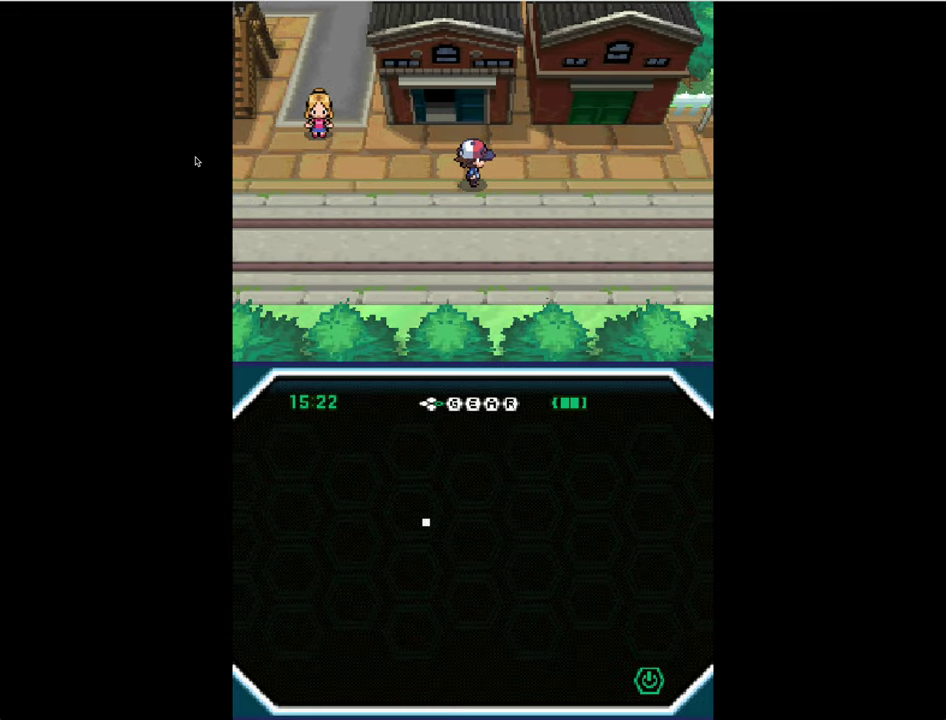
- Examine the full list of autosaves and compare it with the SRAM saves
mouse_move(144, 118)
left_click(69, 36)
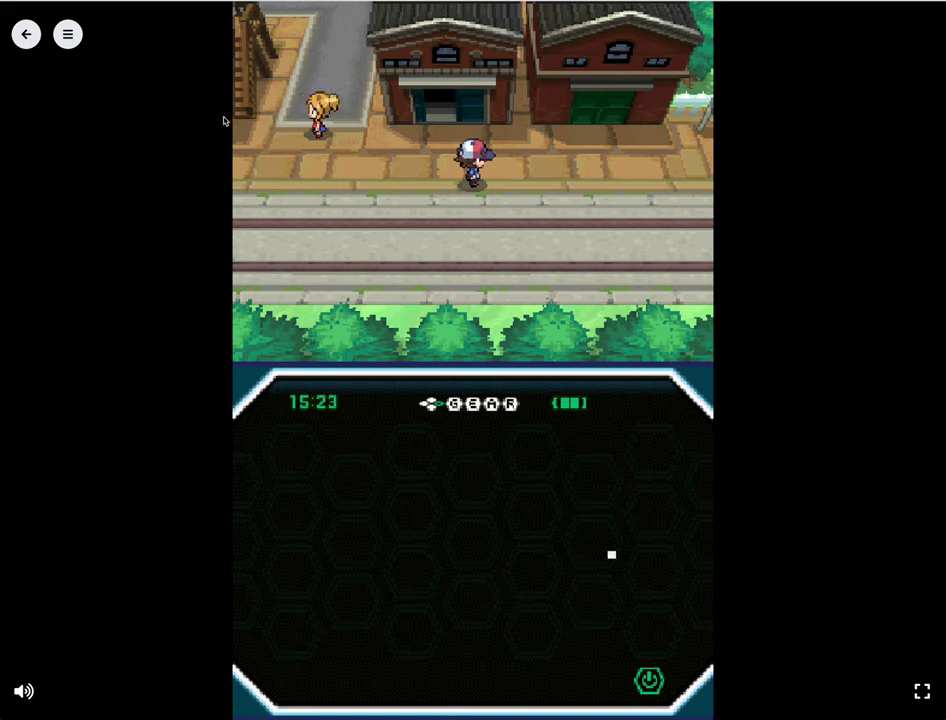
left_click(68, 36)
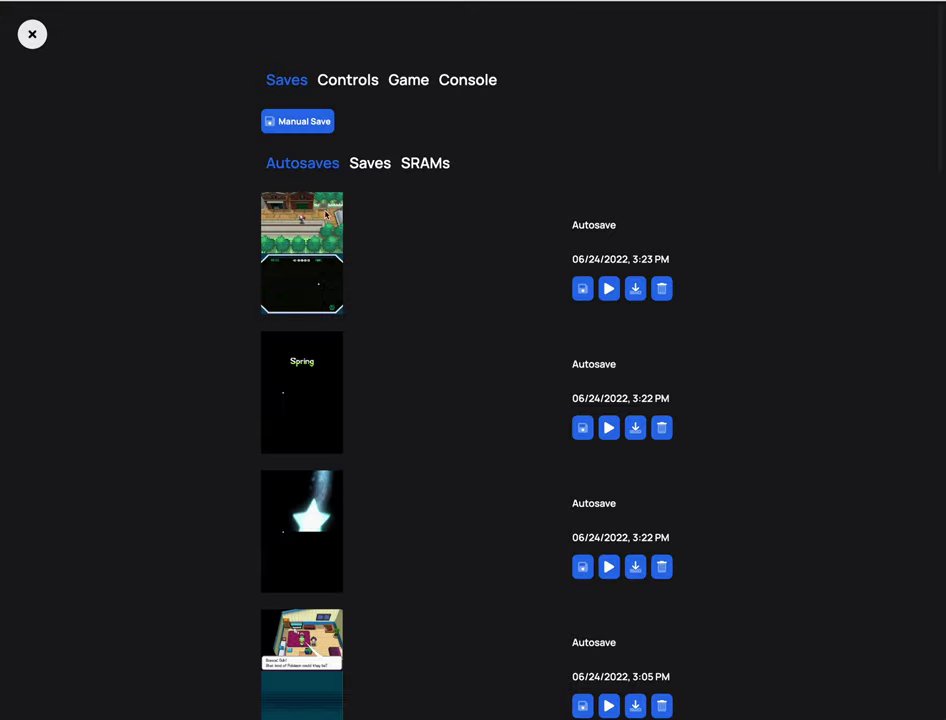
scroll(414, 303, "down", 2)
scroll(414, 303, "down", 15)
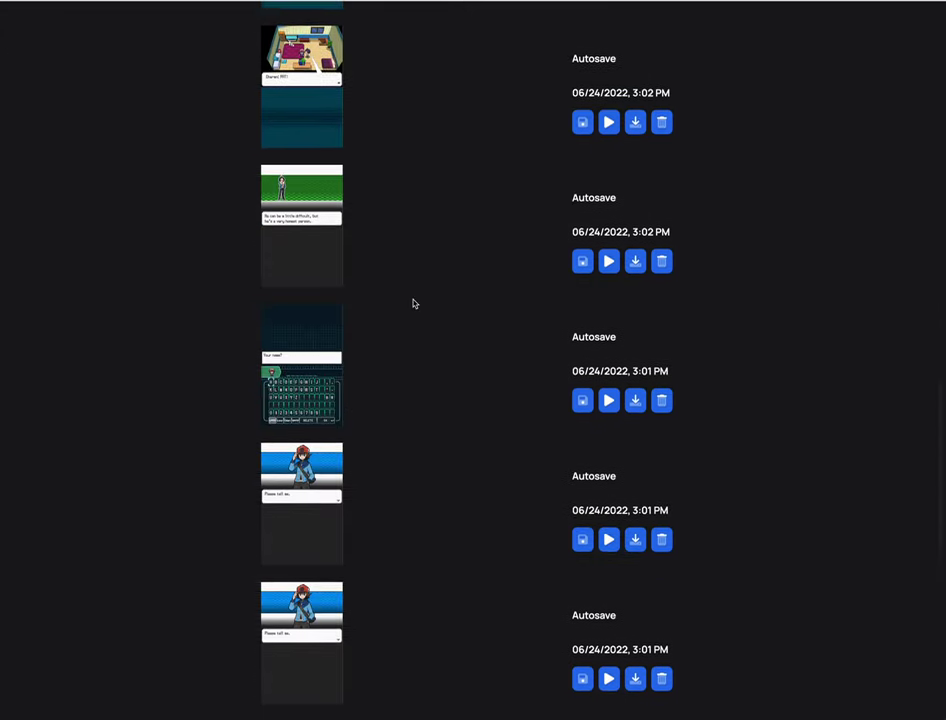
scroll(414, 303, "up", 17)
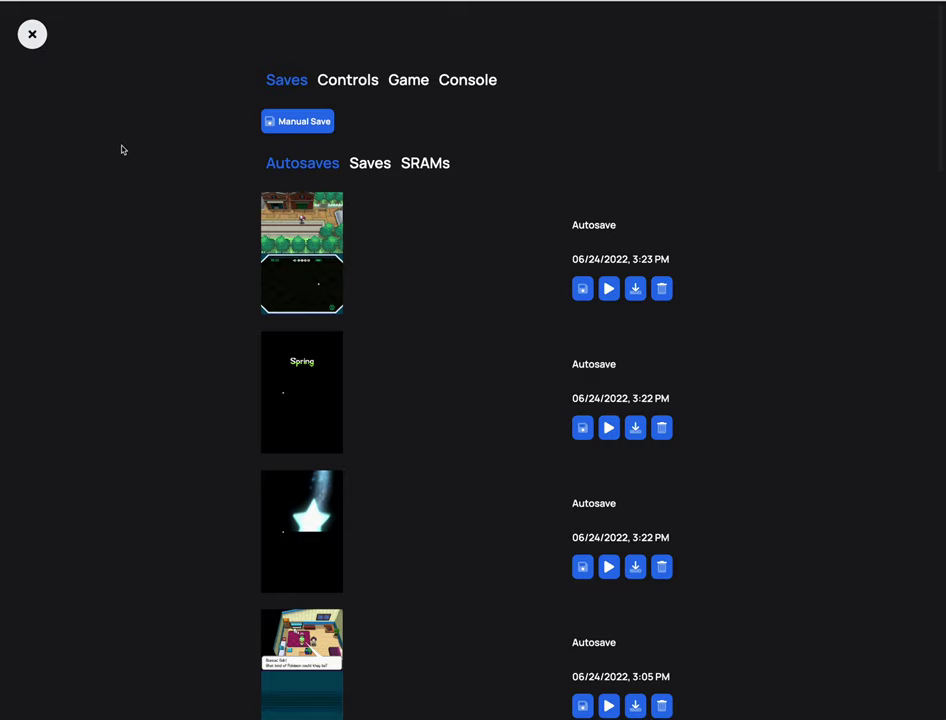
left_click(416, 164)
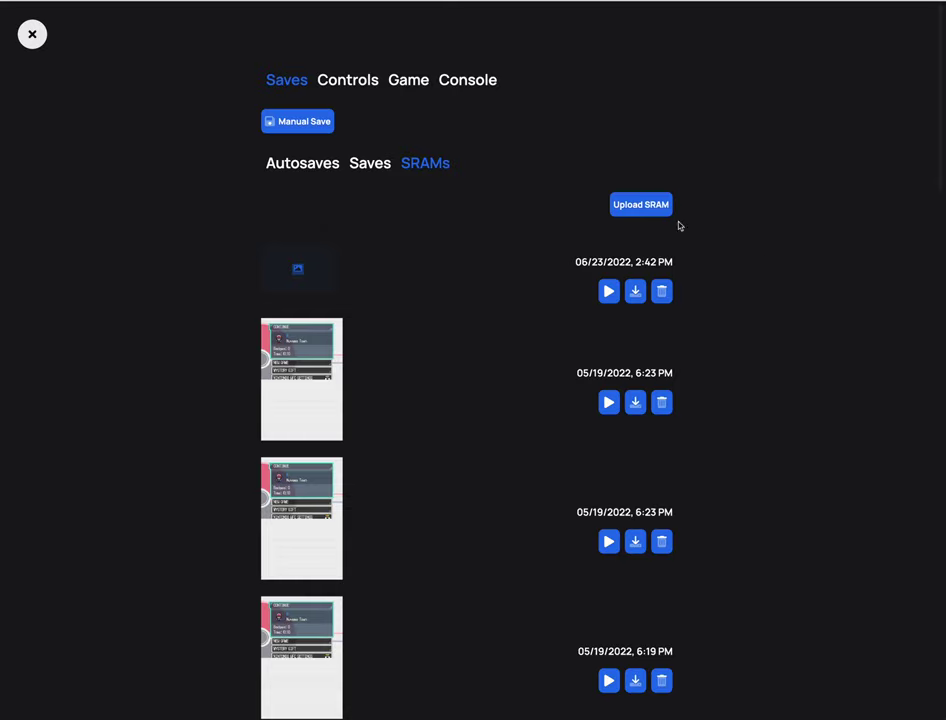
left_click(311, 170)
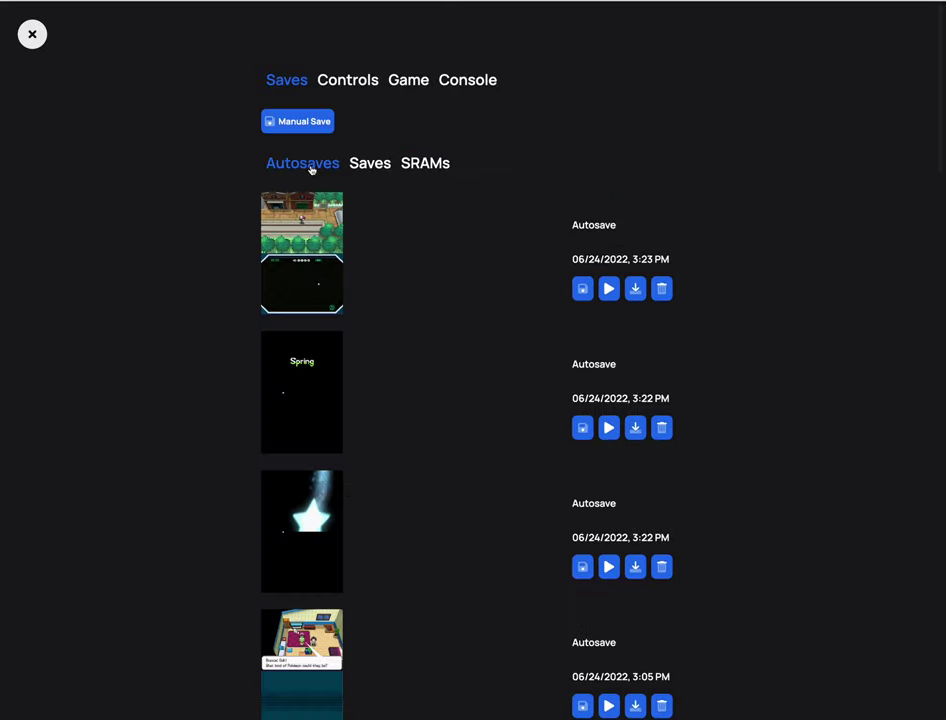